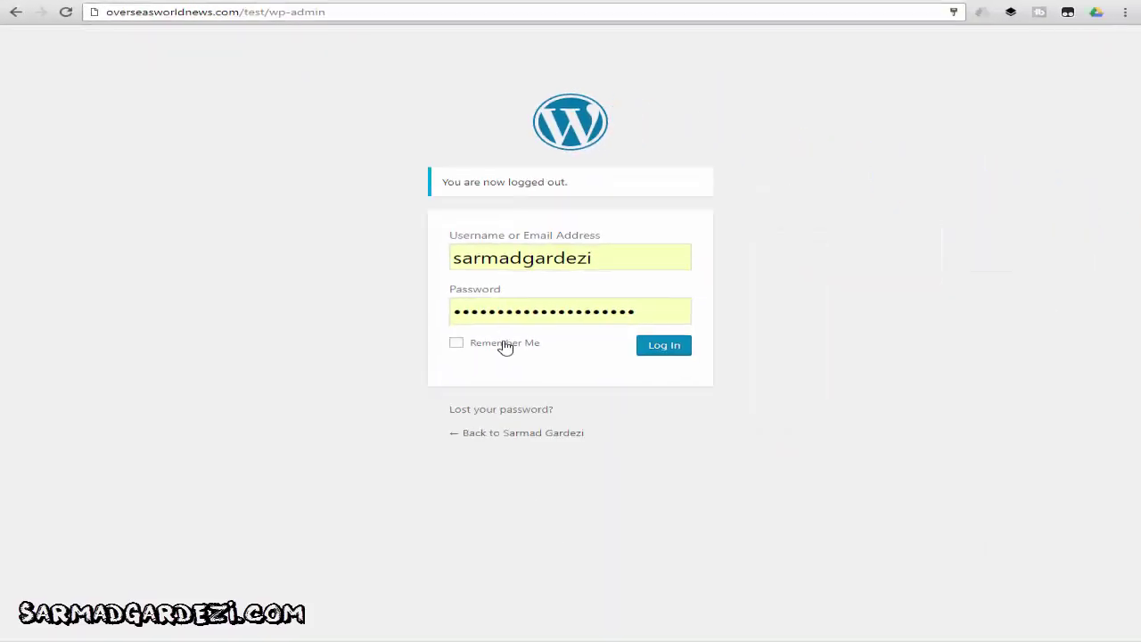
# Log back in with Remember Me ticked, then download the Theme My Login zip from WordPress.org
pyautogui.click(504, 344)
pyautogui.click(675, 347)
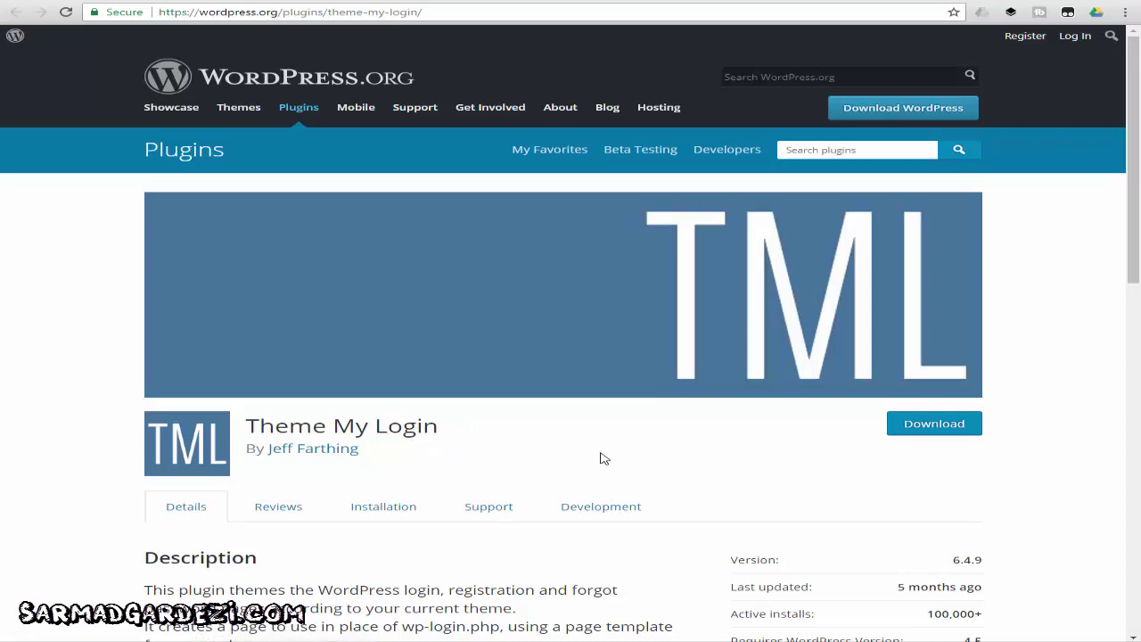
pyautogui.click(914, 432)
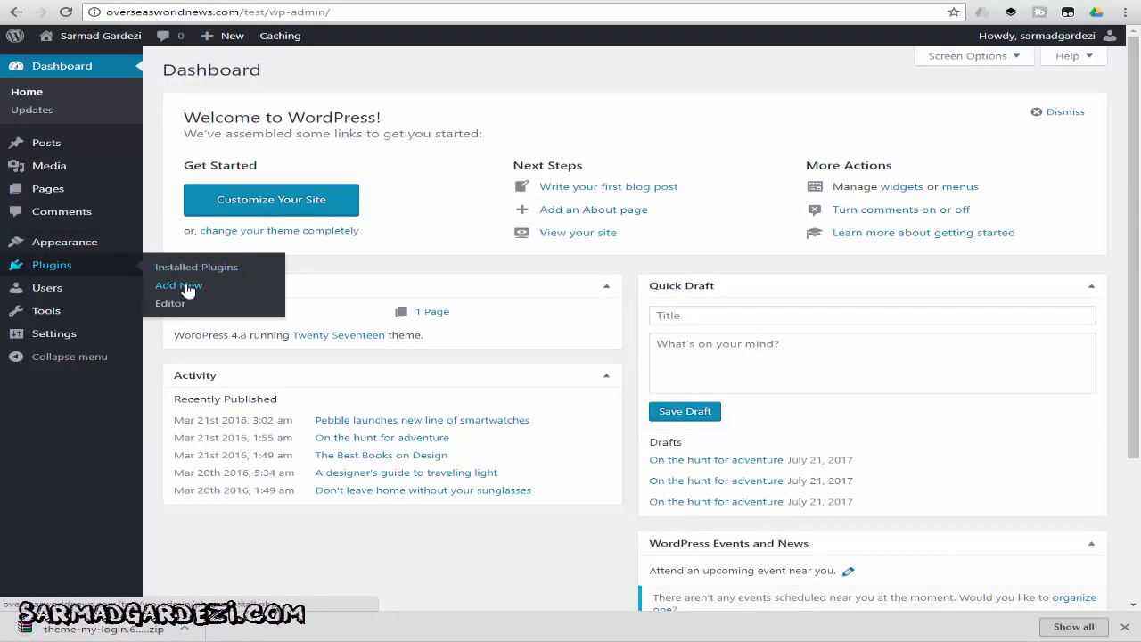
# Upload the Theme My Login zip through Plugins > Add New > Upload Plugin, install it and activate it
pyautogui.click(187, 287)
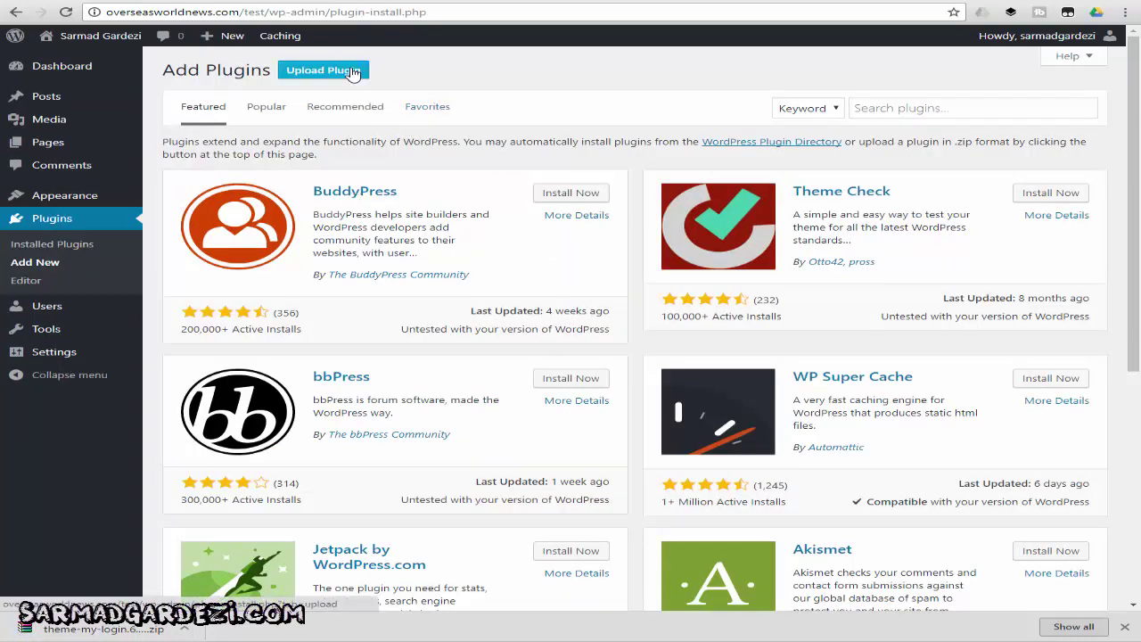
pyautogui.click(352, 73)
pyautogui.moveTo(98, 629); pyautogui.dragTo(512, 189)
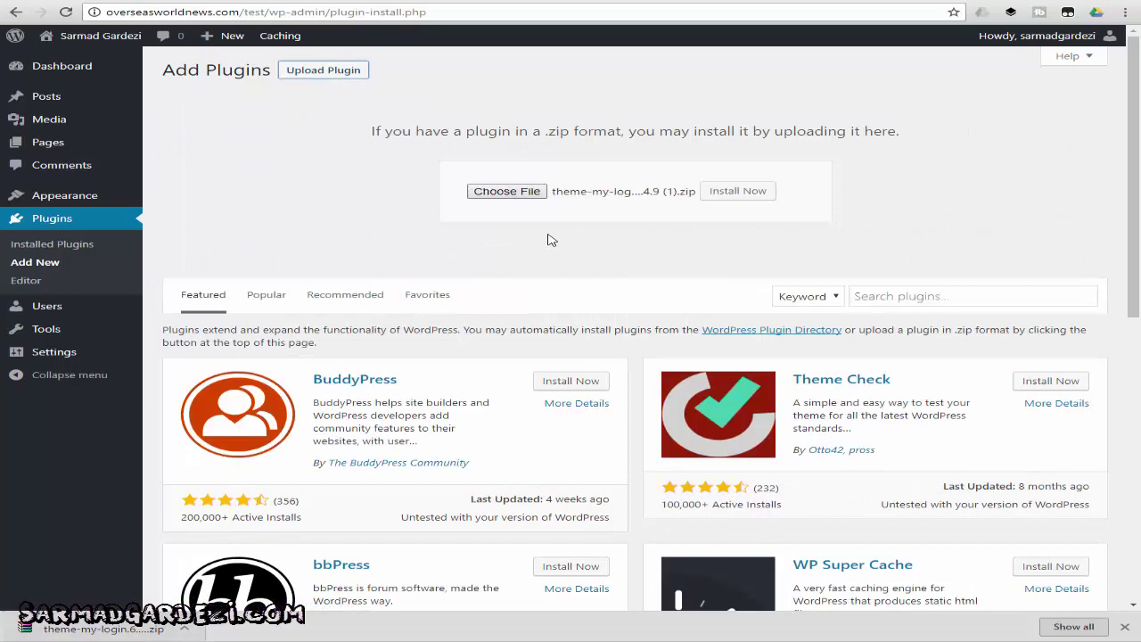
pyautogui.click(554, 185)
pyautogui.click(526, 298)
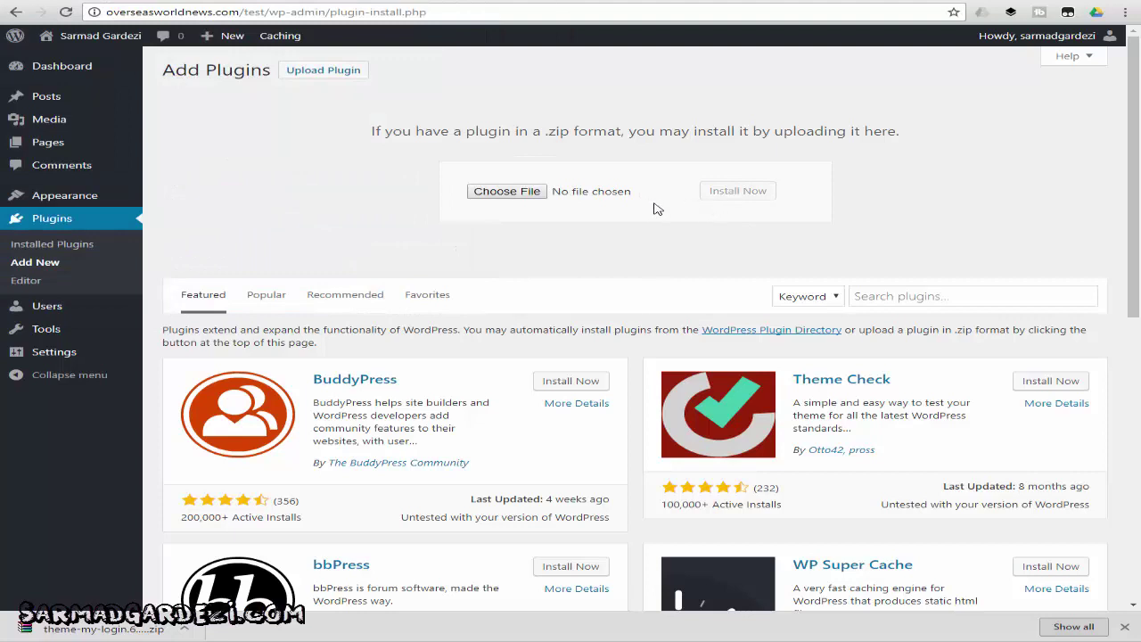
pyautogui.moveTo(26, 629); pyautogui.dragTo(506, 189)
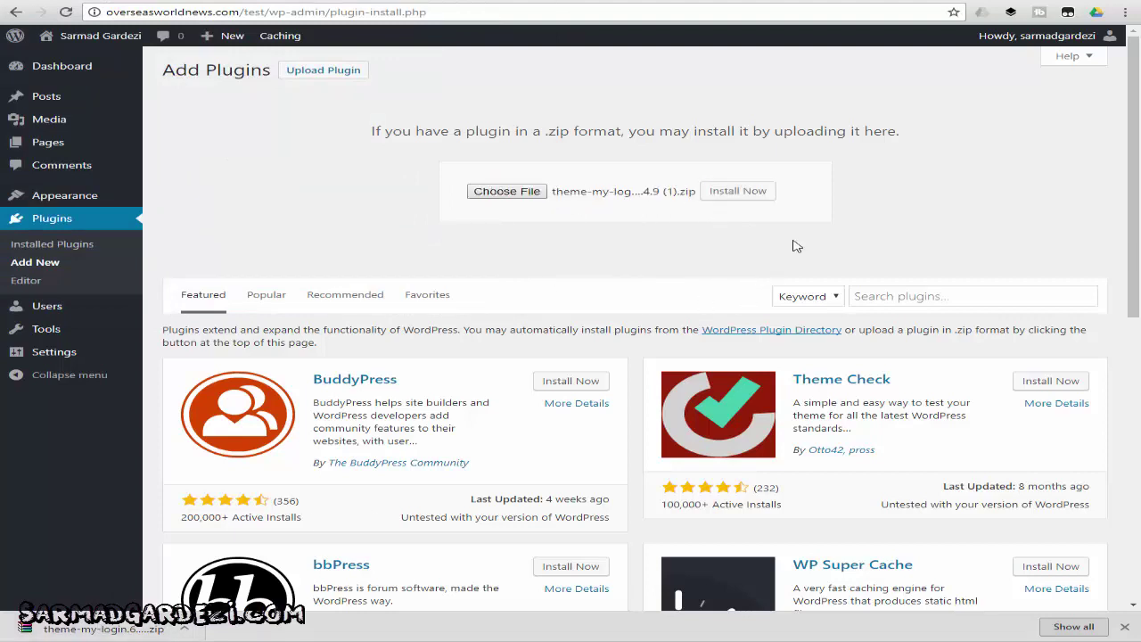
pyautogui.click(752, 204)
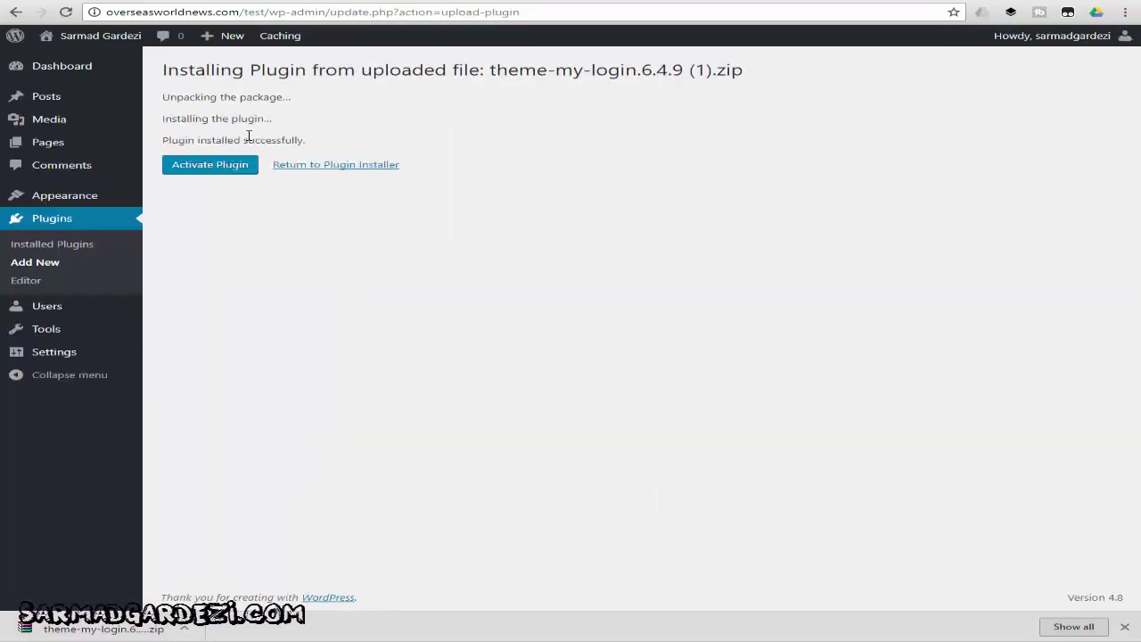
pyautogui.click(228, 172)
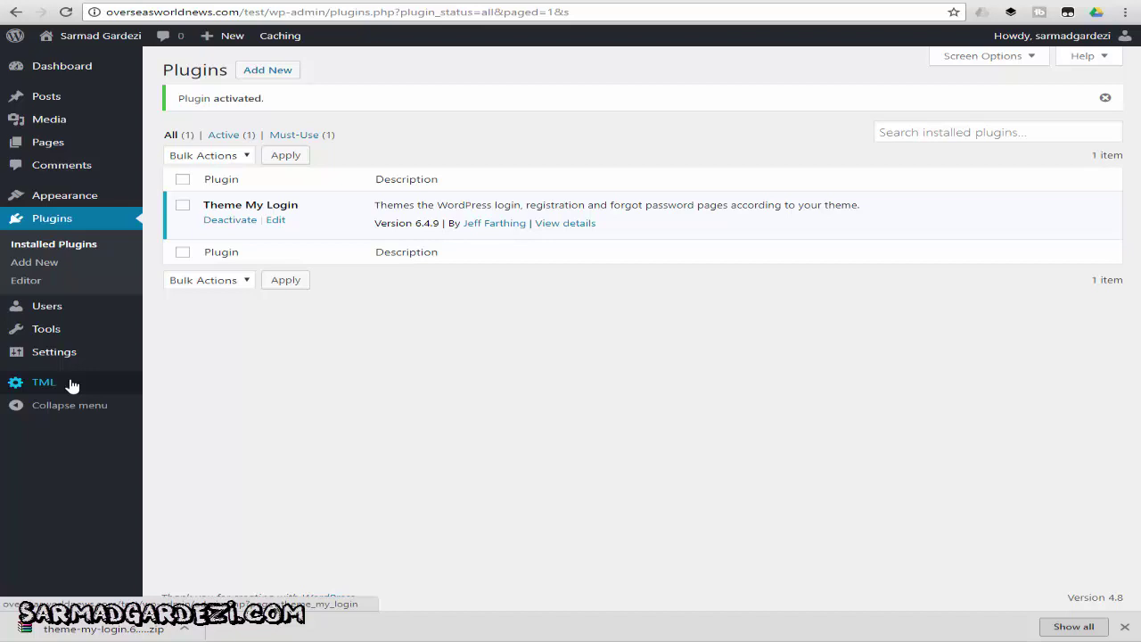
# In the TML settings, tick Enable reCAPTCHA under Modules
pyautogui.click(32, 392)
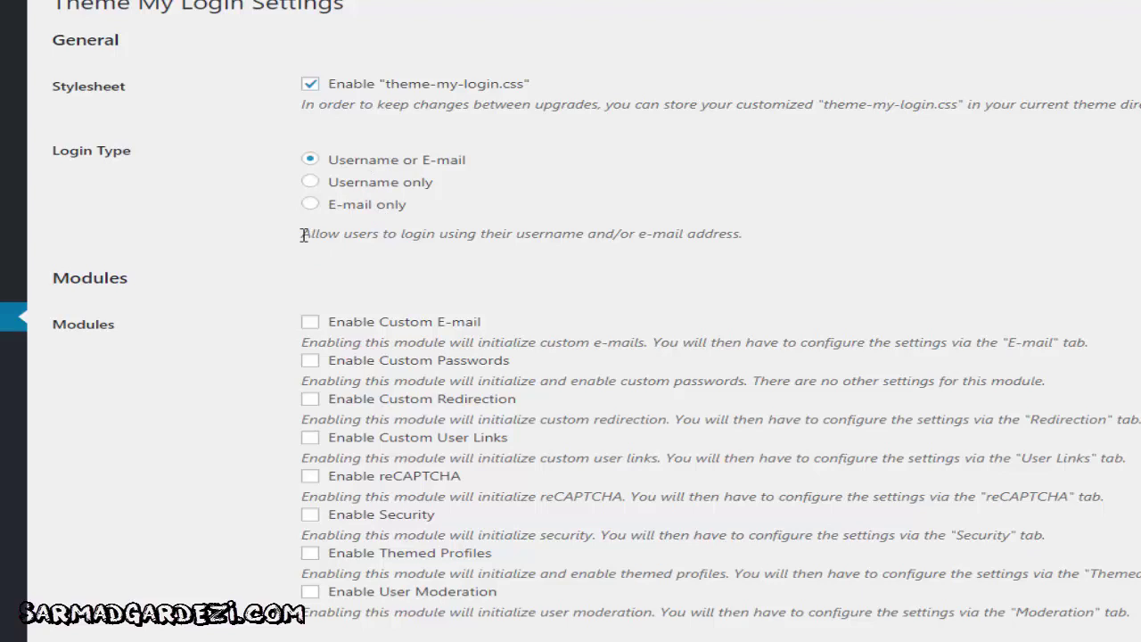
pyautogui.scroll(-1, 216, 243)
pyautogui.scroll(-1, 217, 242)
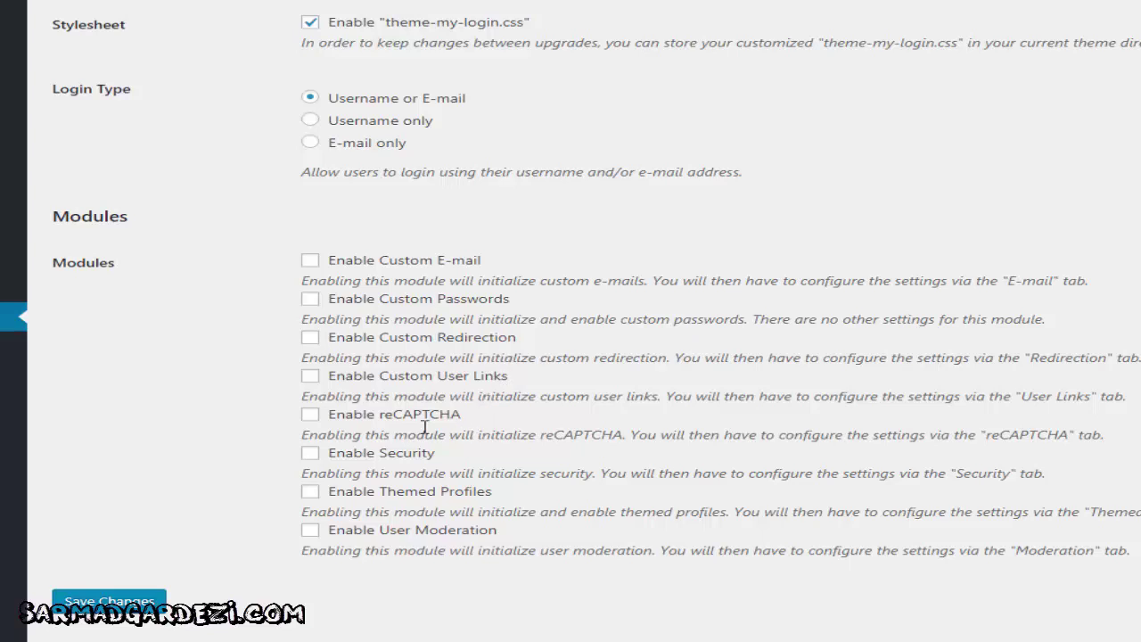
pyautogui.click(311, 415)
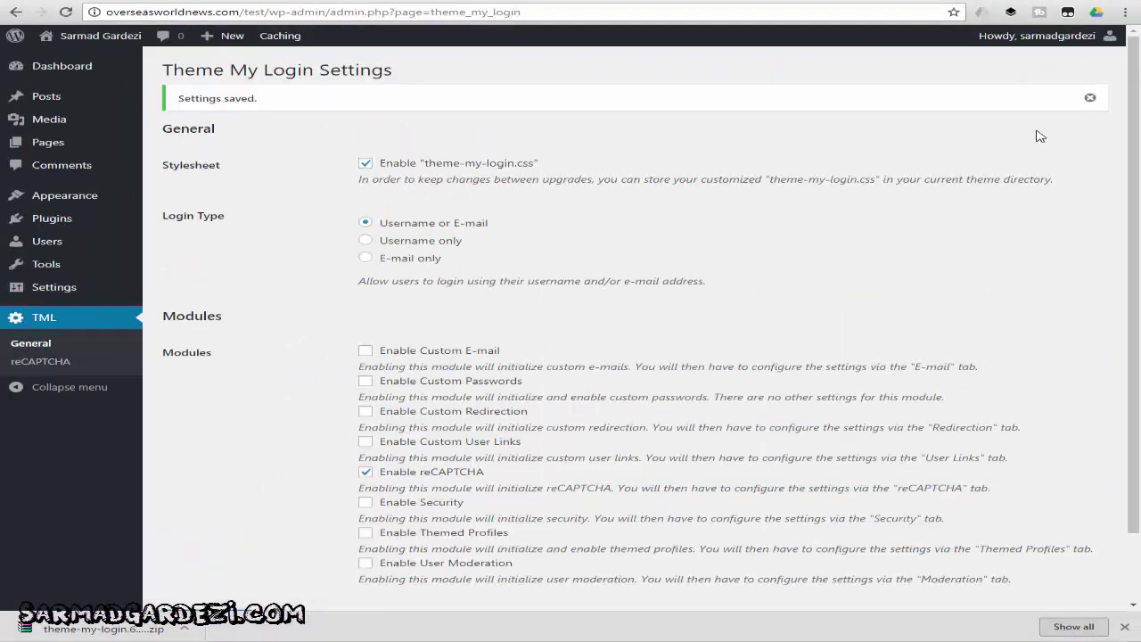
pyautogui.moveTo(1037, 36)
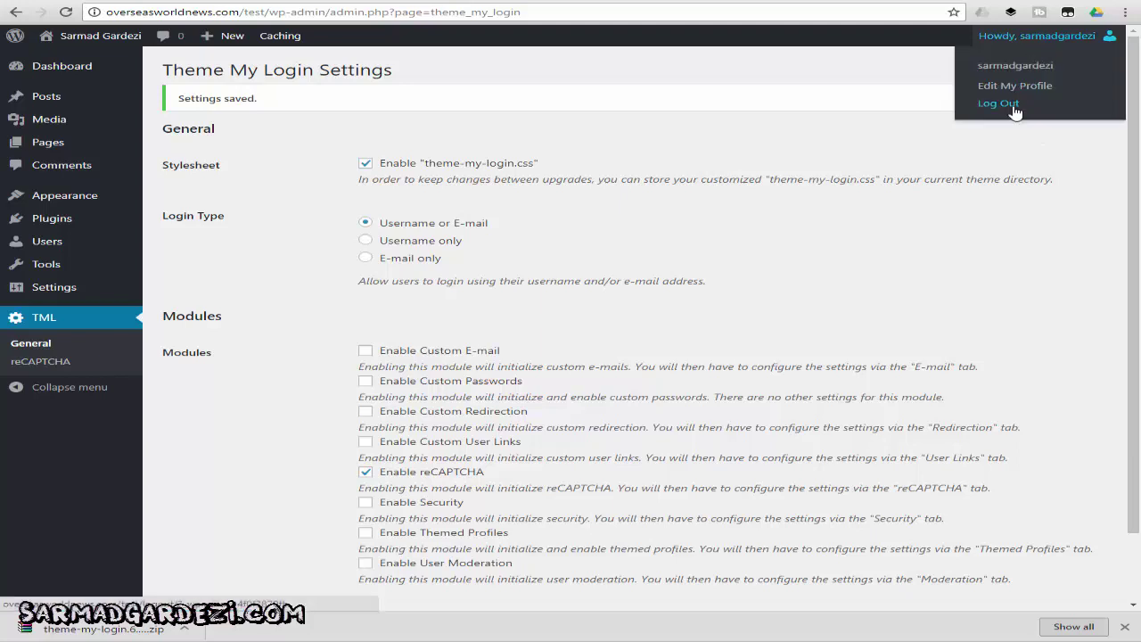
# Log out of the admin account and load the wp-admin address
pyautogui.click(998, 103)
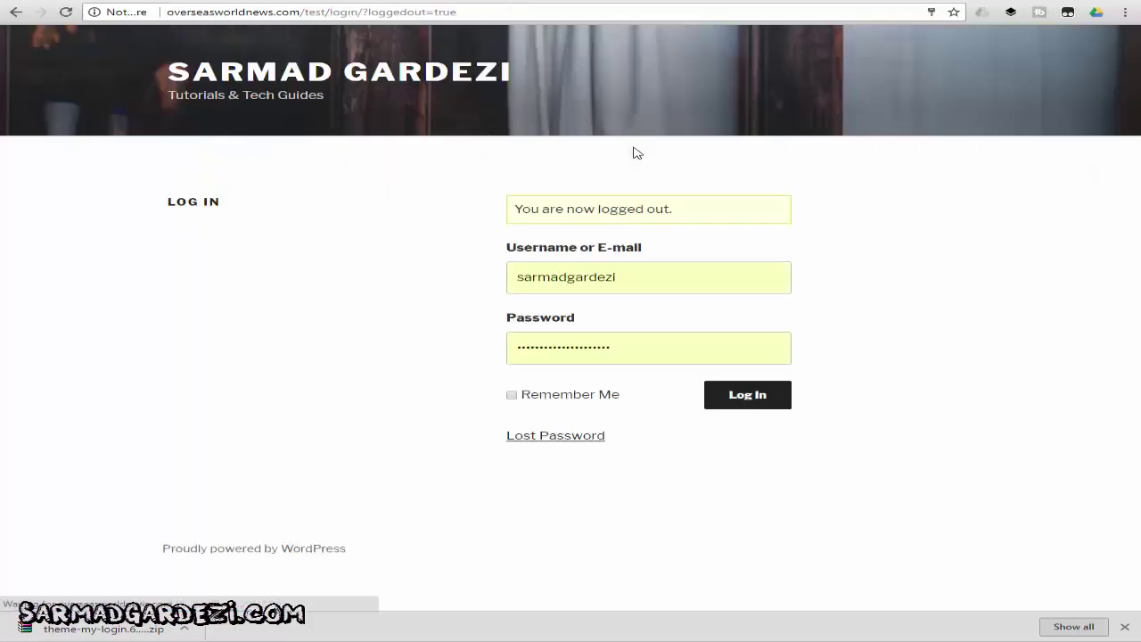
pyautogui.click(406, 340)
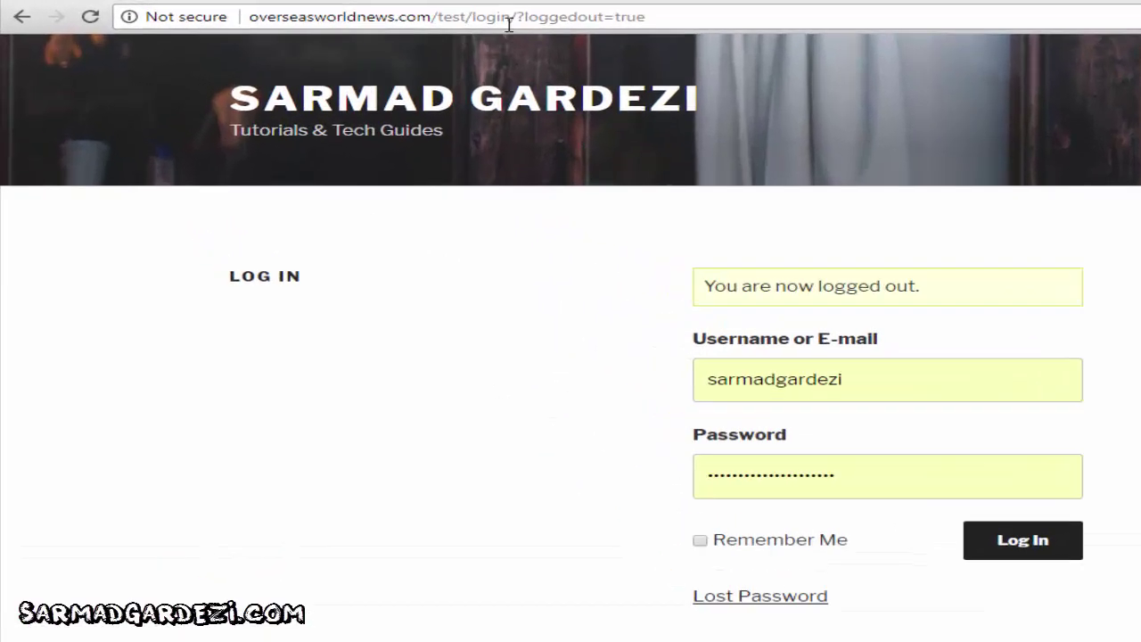
pyautogui.moveTo(586, 25); pyautogui.dragTo(1136, 45)
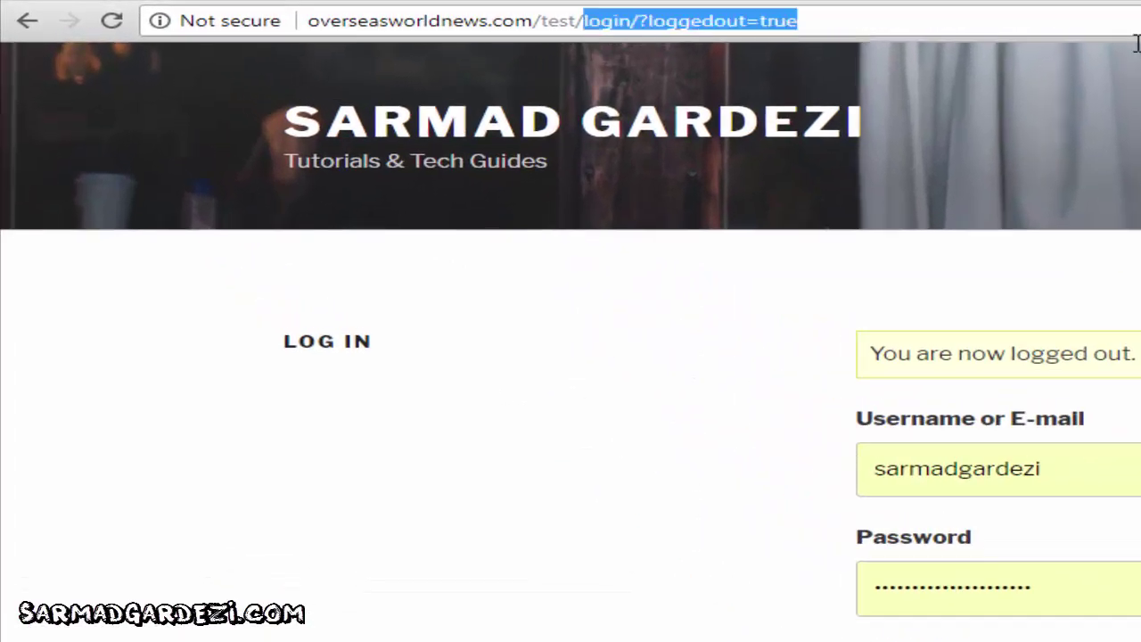
pyautogui.write('wp-adm')
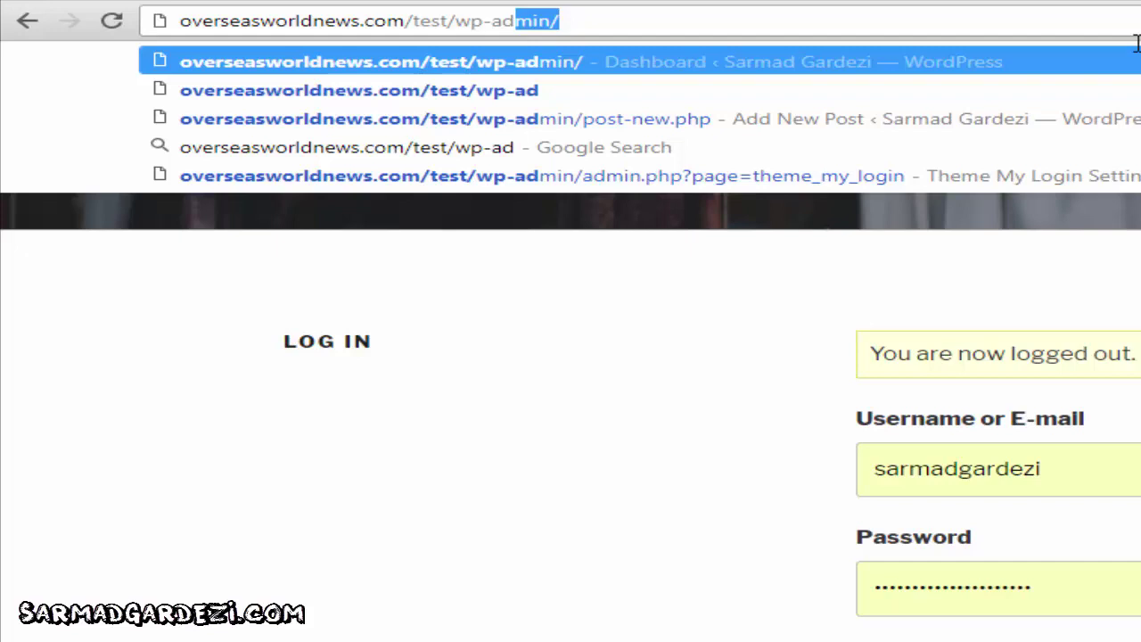
pyautogui.press('Return')
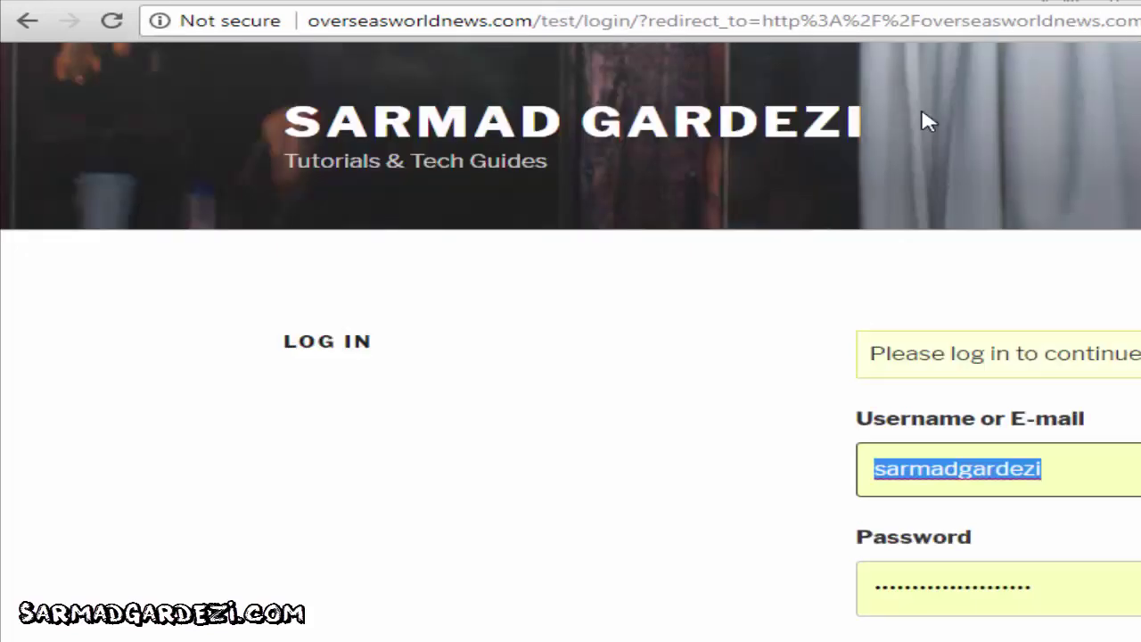
# Change the page address to end in /test/login to load the themed login page
pyautogui.doubleClick(754, 18)
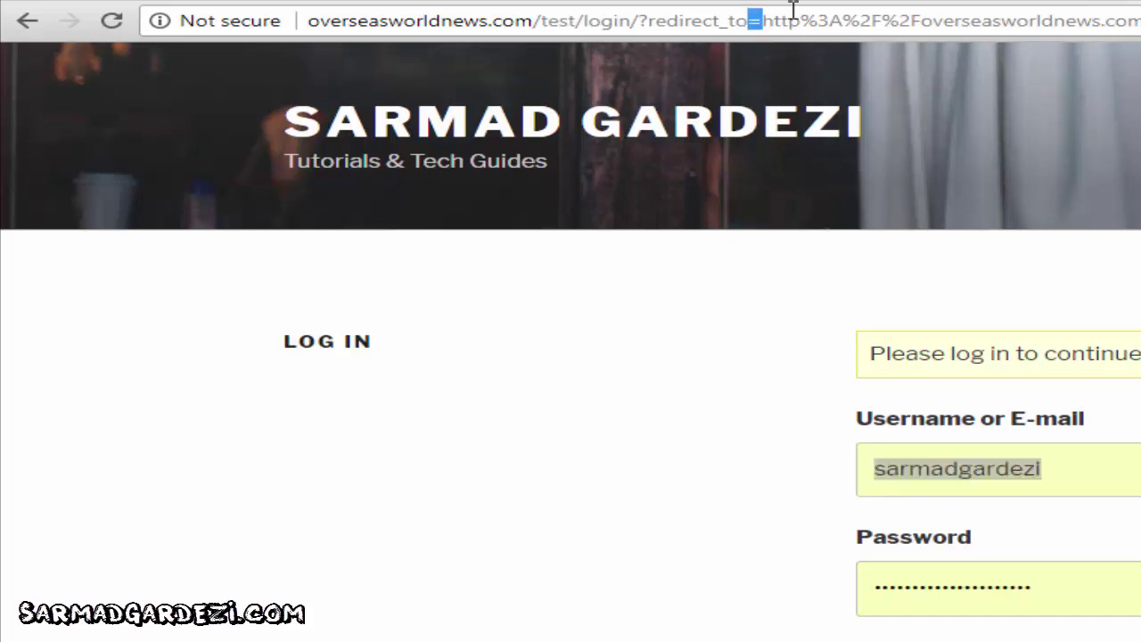
pyautogui.hotkey('shift', 'End')
pyautogui.click(364, 273)
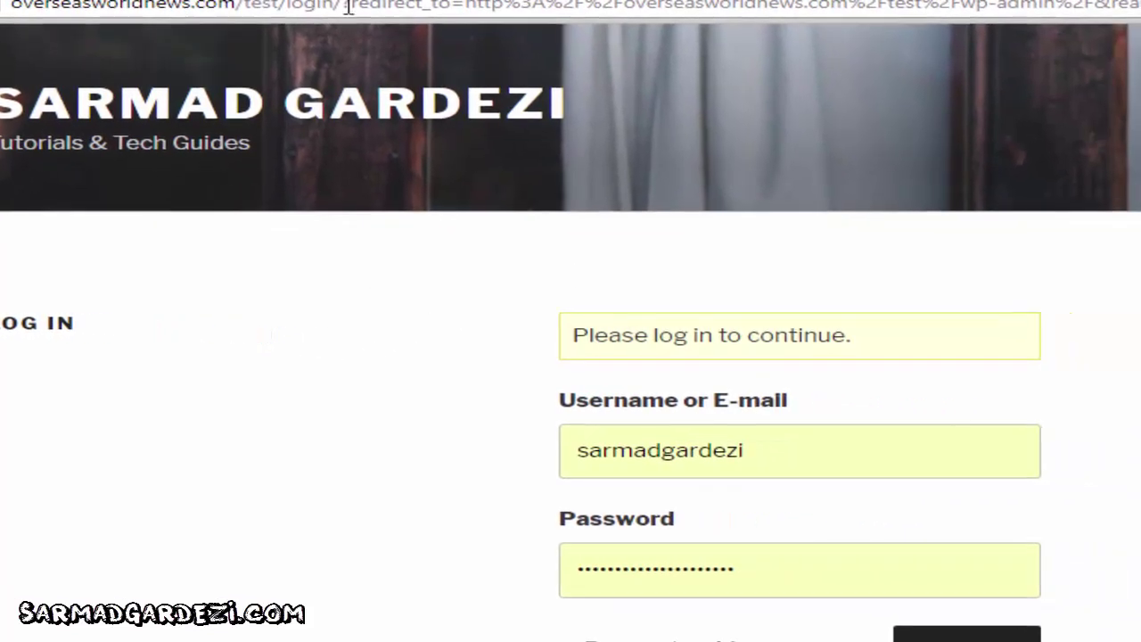
pyautogui.moveTo(287, 8); pyautogui.dragTo(1038, 7)
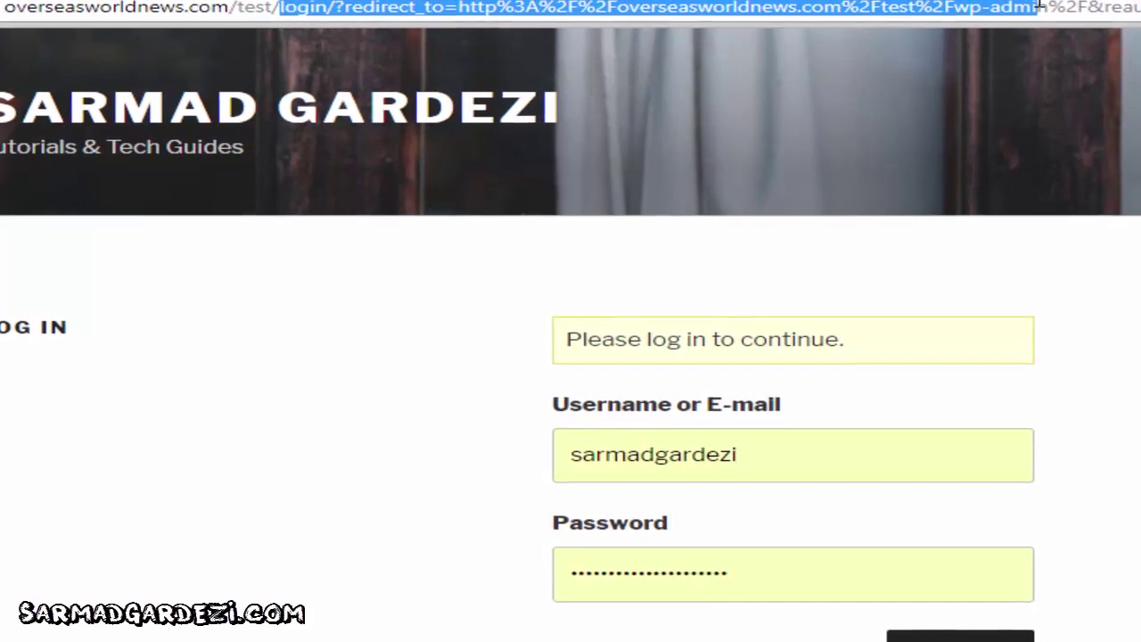
pyautogui.moveTo(1039, 7); pyautogui.dragTo(1032, 7)
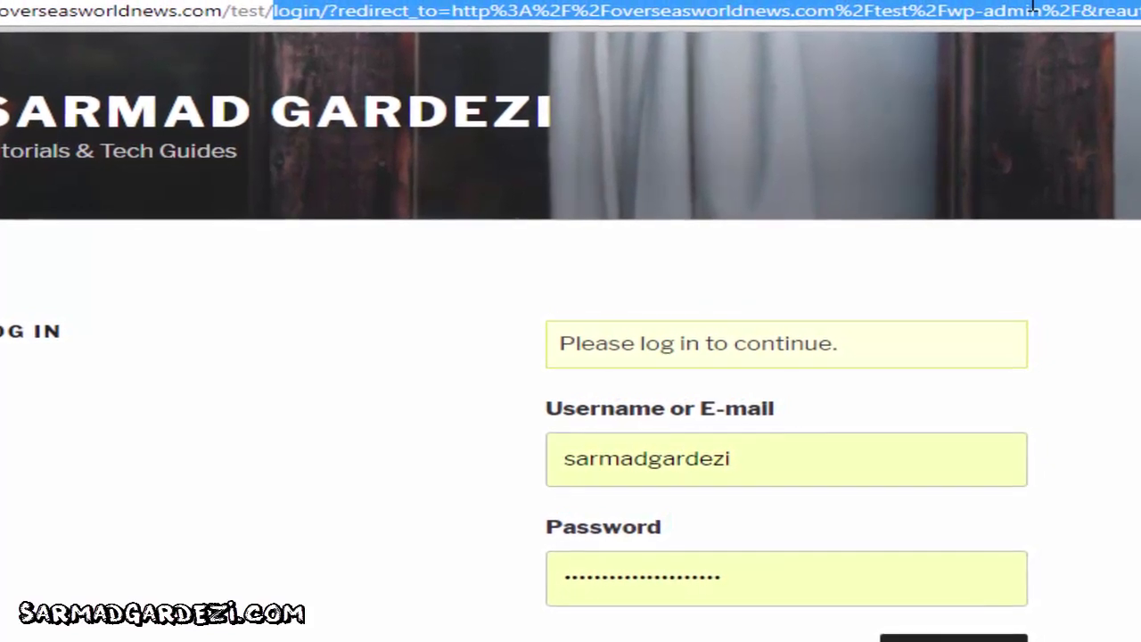
pyautogui.write('login')
pyautogui.press('Return')
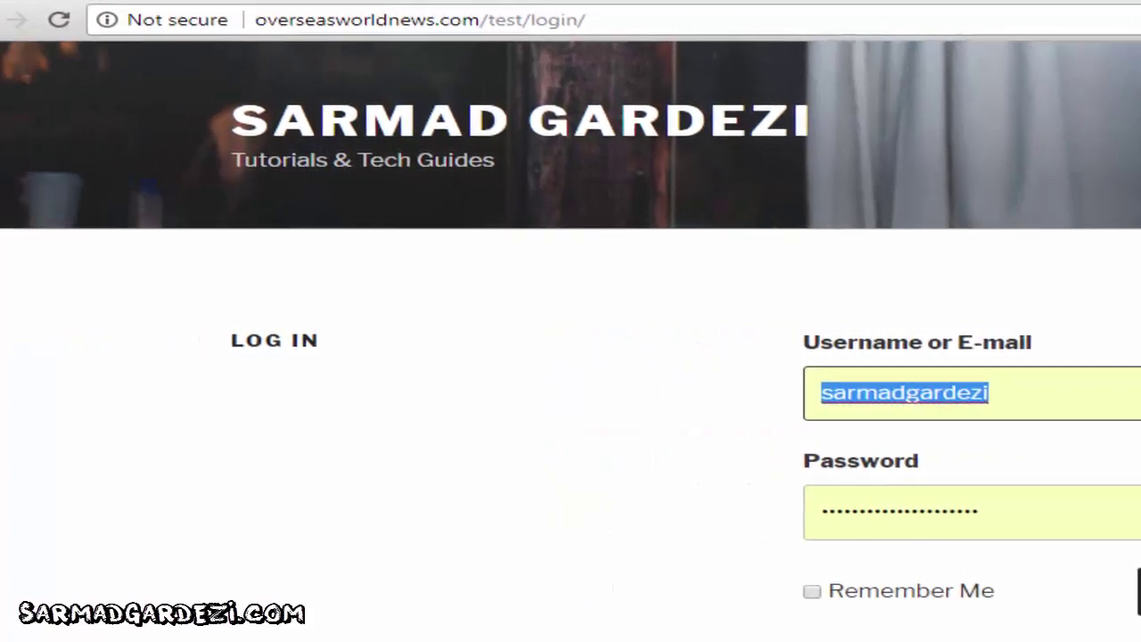
pyautogui.click(688, 403)
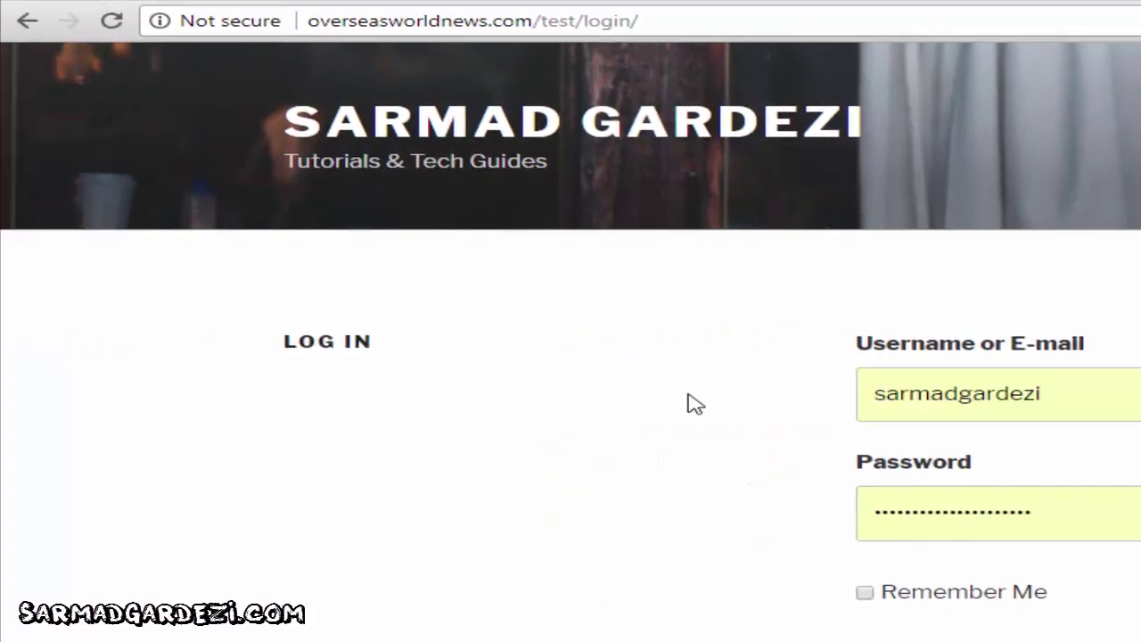